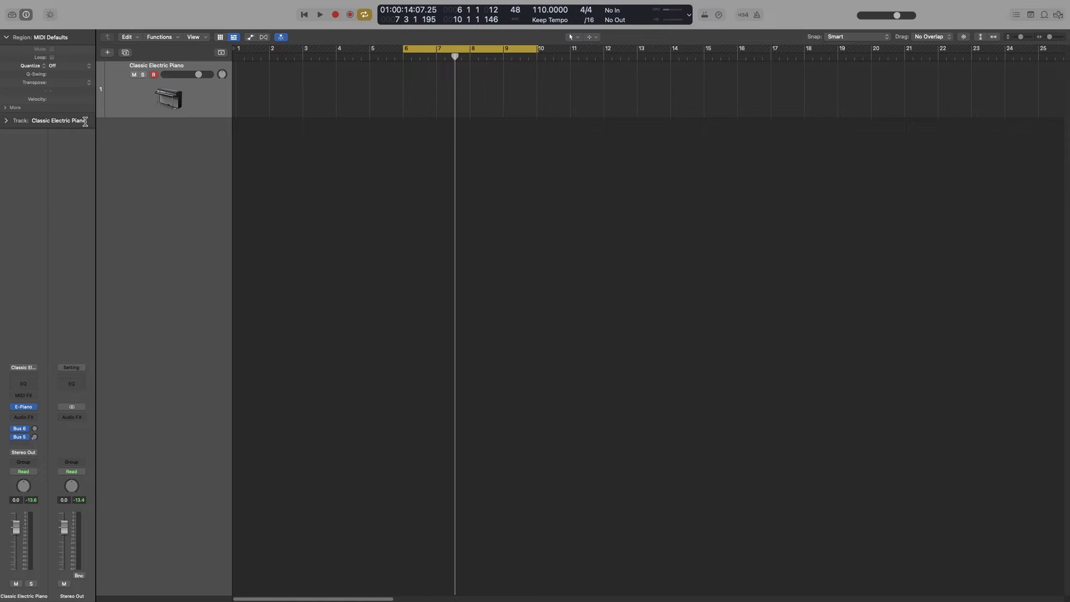
Step: Add Chord Trigger to the Classic Electric Piano track and enlarge its window to 175%
left_click(23, 396)
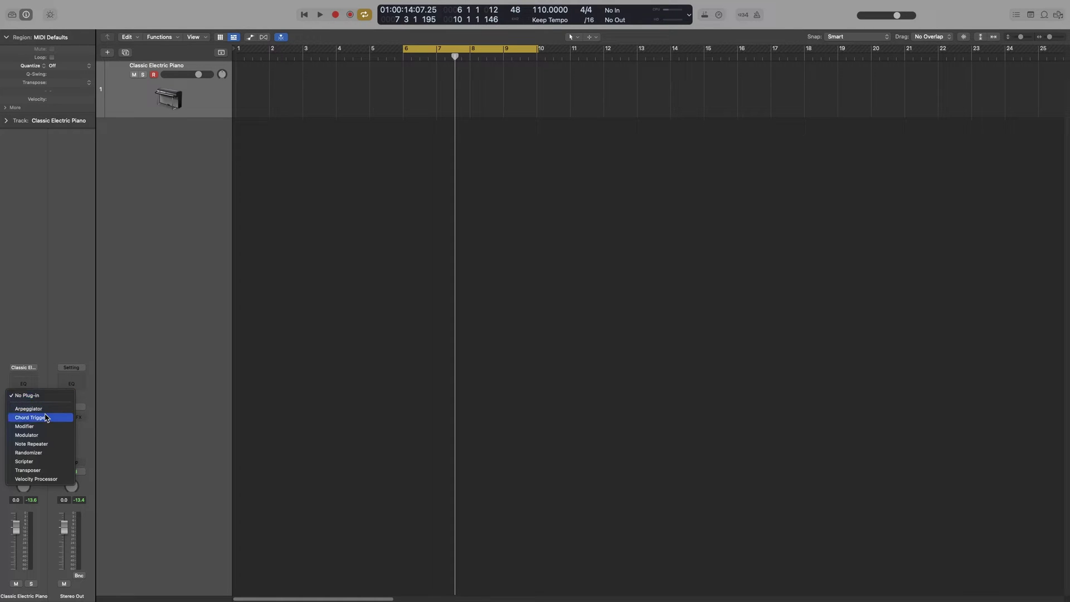
left_click(31, 418)
left_click_drag(545, 126, 497, 78)
left_click(599, 86)
left_click(612, 167)
left_click_drag(634, 86, 625, 87)
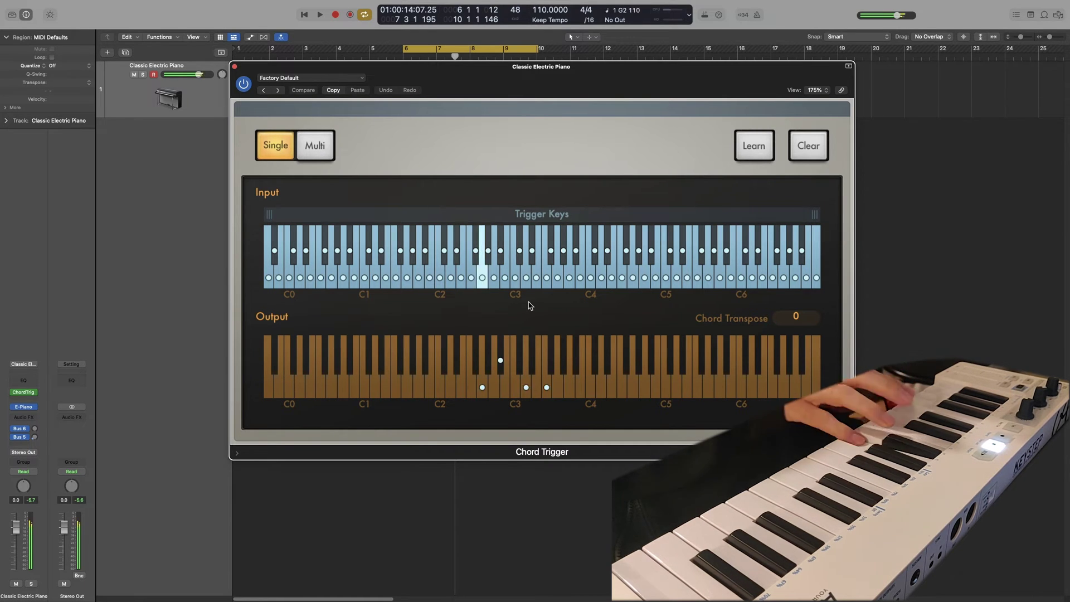
Step: Clear all chord assignments and narrow the Trigger Keys range to roughly C#1 through C2
left_click(809, 150)
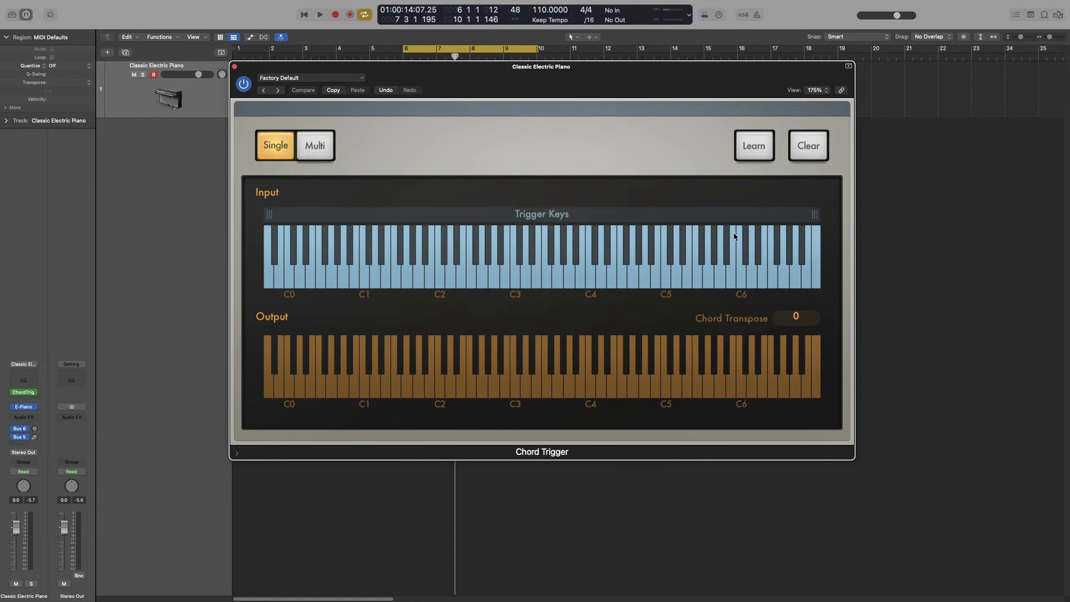
left_click_drag(812, 215, 606, 215)
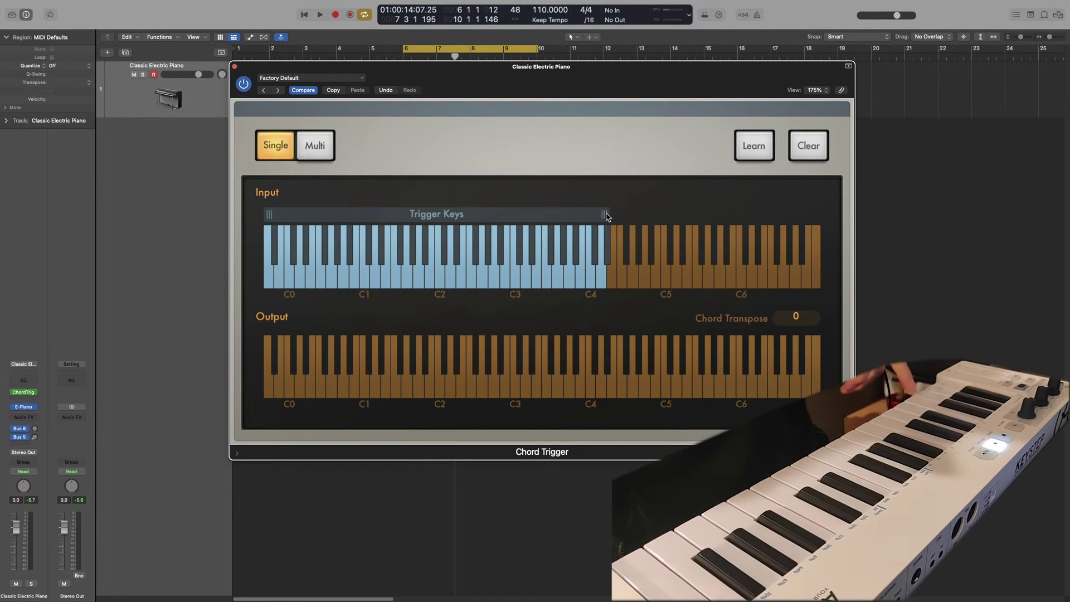
left_click_drag(269, 215, 396, 245)
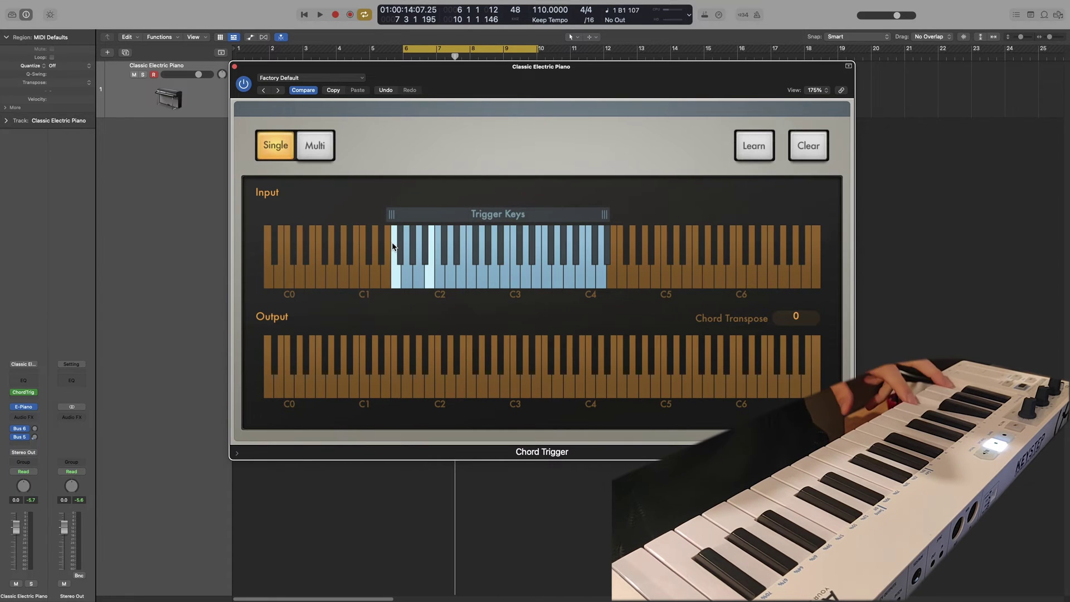
left_click_drag(605, 215, 435, 261)
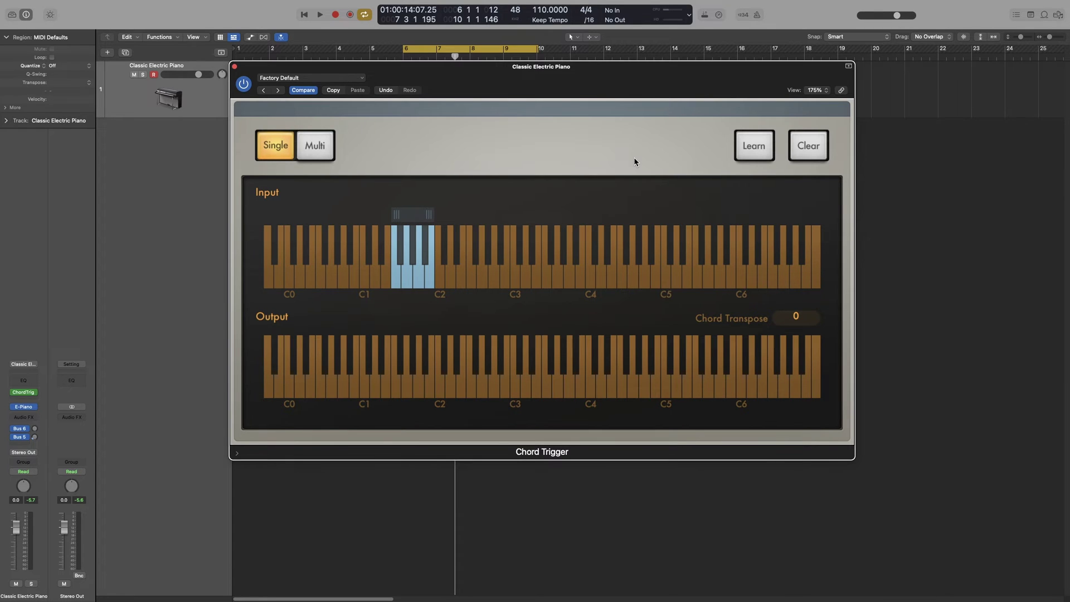
Step: Use Learn to assign a four-note chord to the trigger key just above C1
left_click(752, 146)
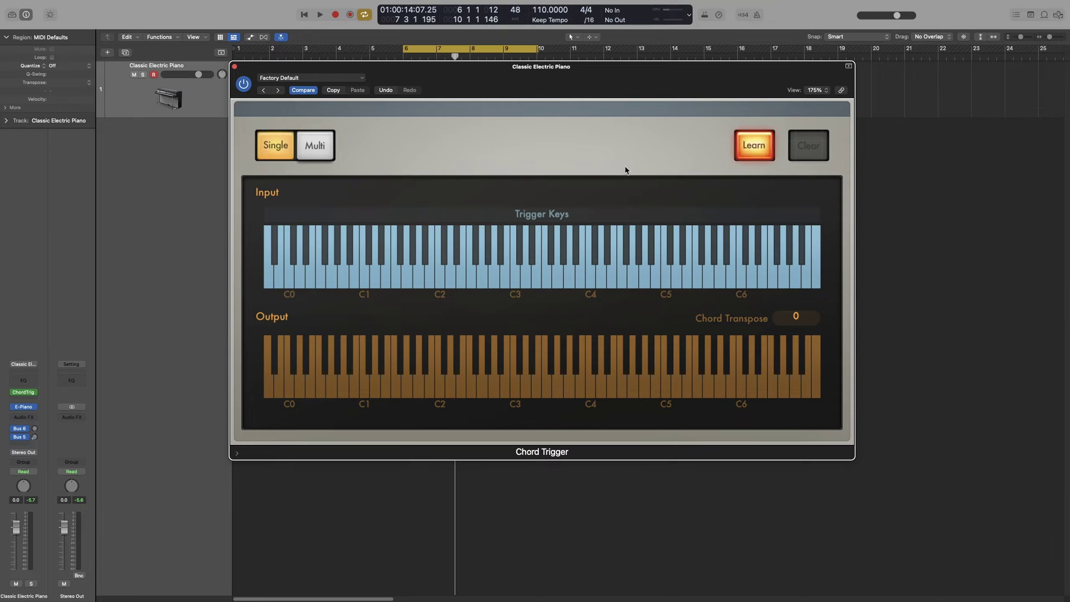
left_click(395, 283)
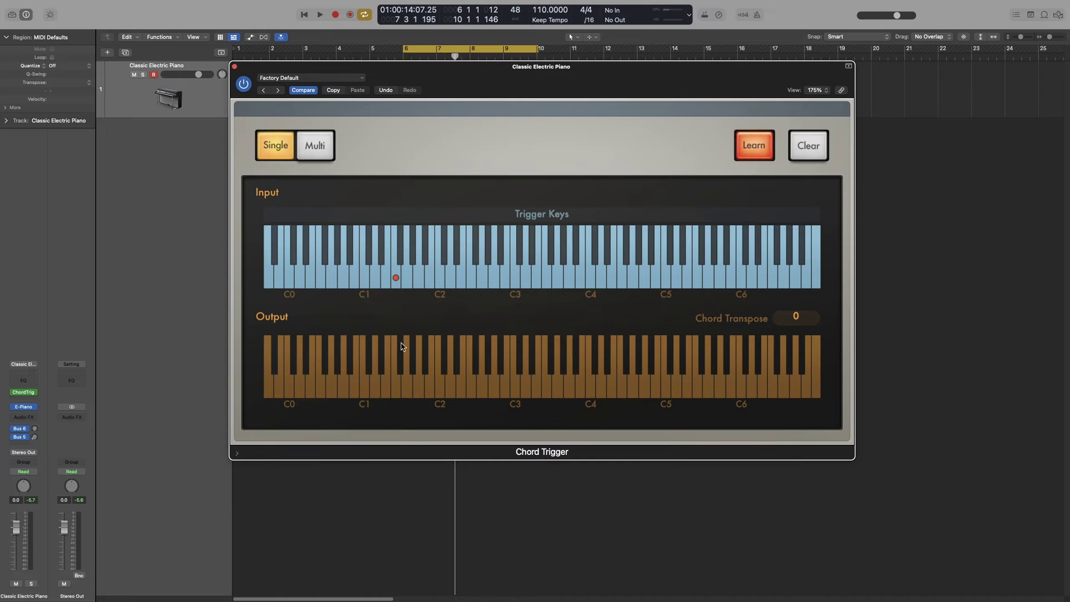
left_click(471, 388)
left_click(492, 392)
left_click(514, 392)
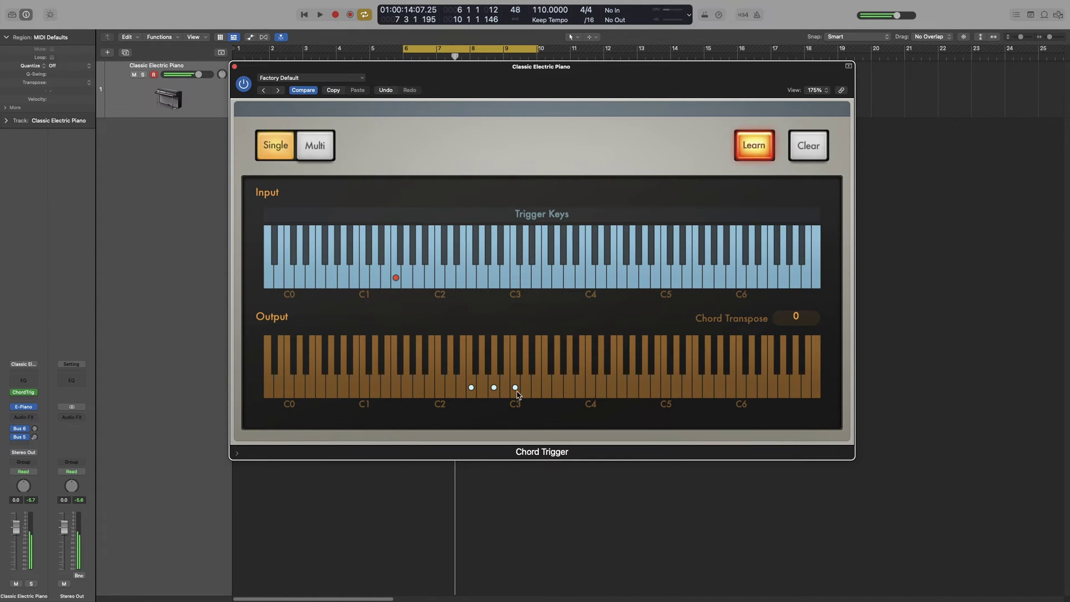
left_click(530, 367)
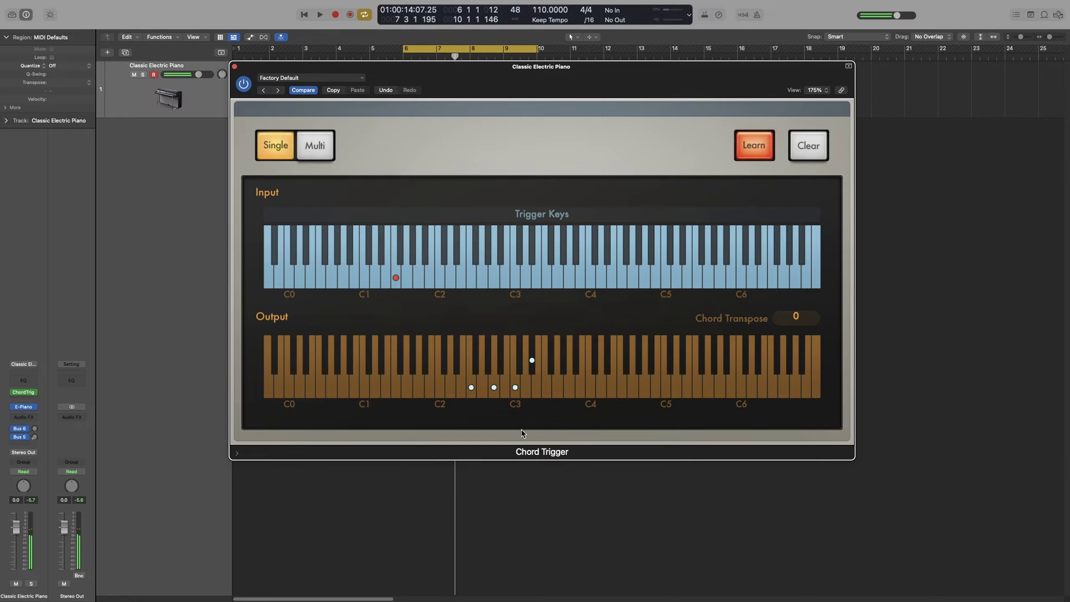
left_click(748, 152)
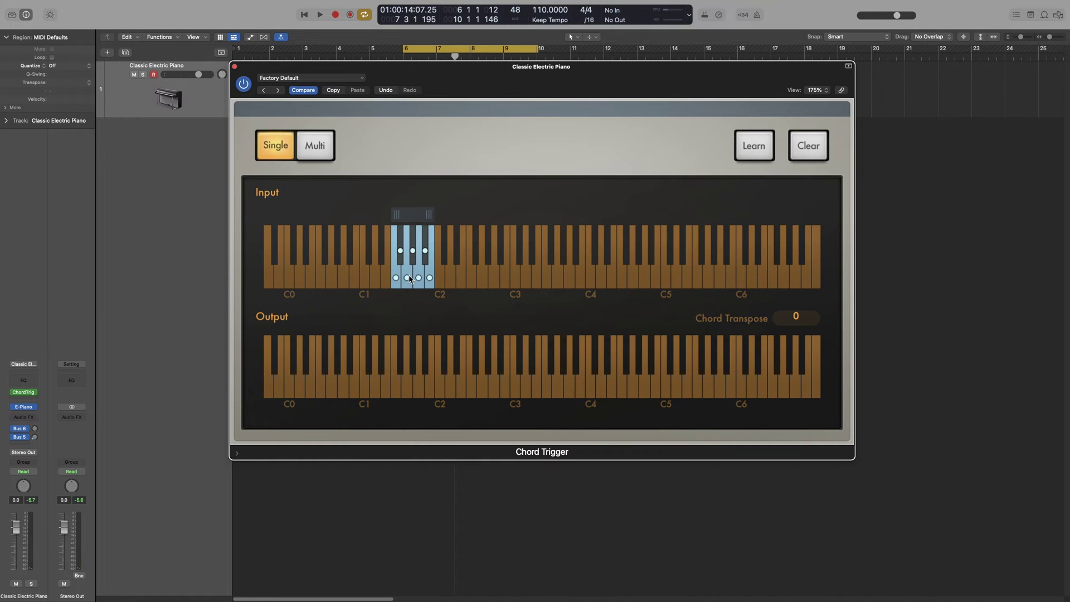
Step: Turn on Multi mode in the Chord Trigger window
left_click(328, 146)
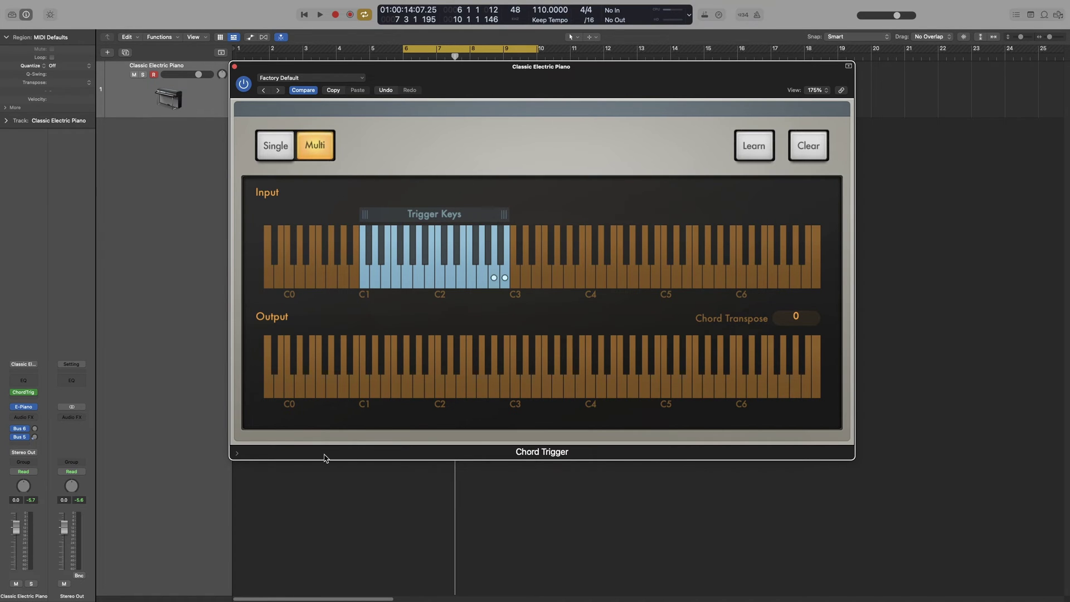
Step: Show the extended settings and set the Learn Remote note to 41
left_click(235, 456)
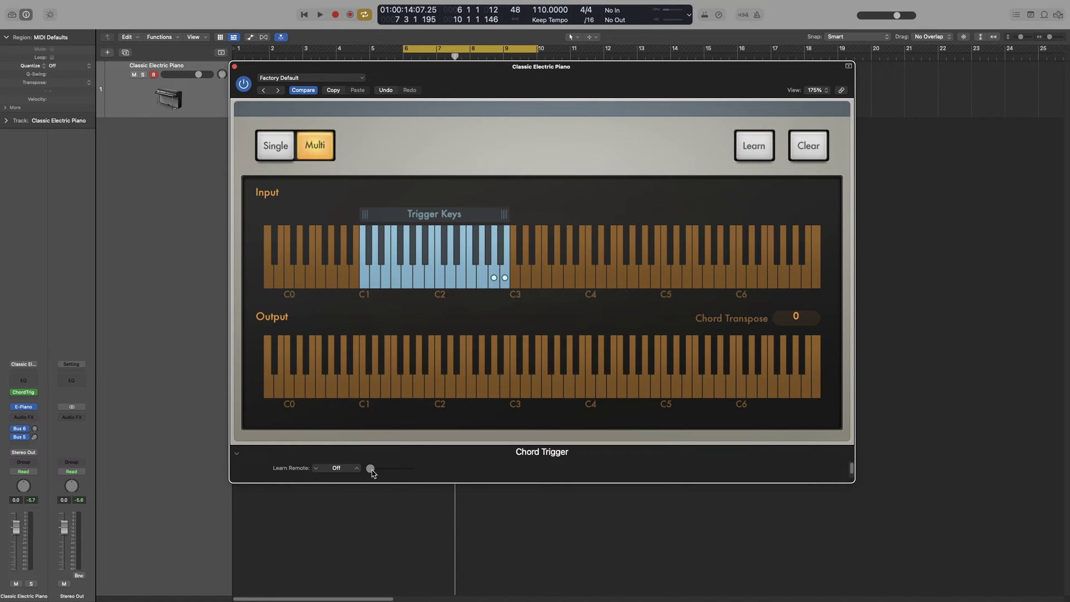
left_click_drag(371, 472, 387, 474)
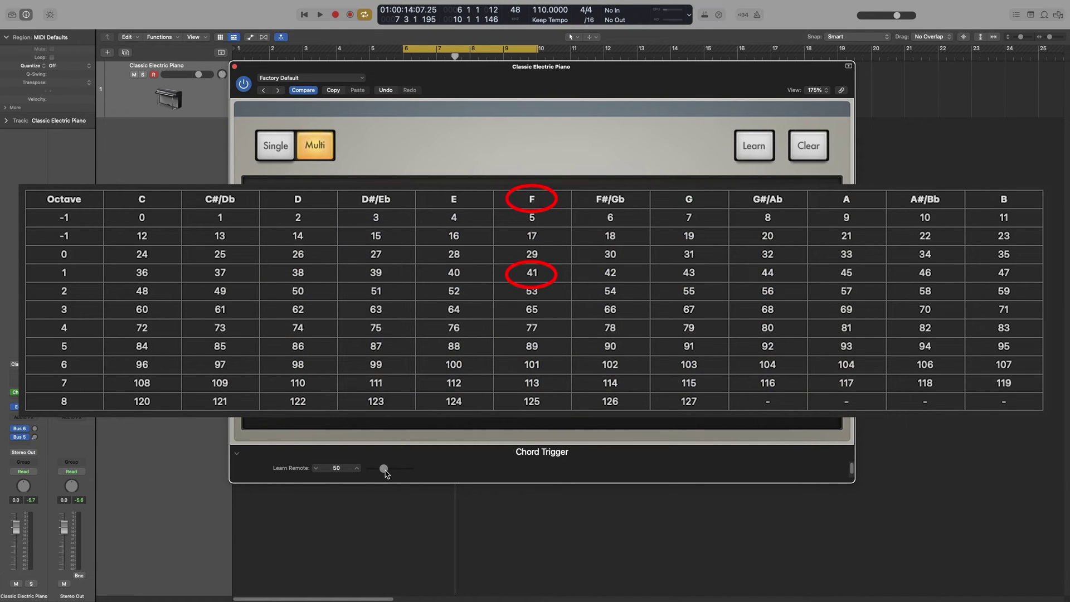
left_click_drag(385, 469, 379, 469)
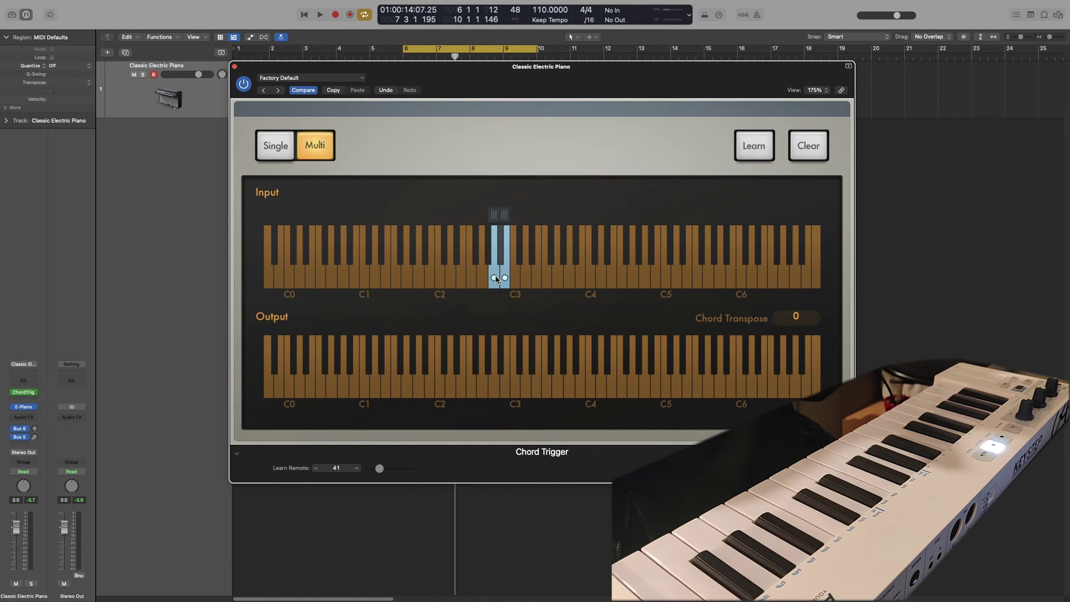
Step: Clear Chord Trigger's existing chord assignments before recording new ones from C2
left_click(804, 144)
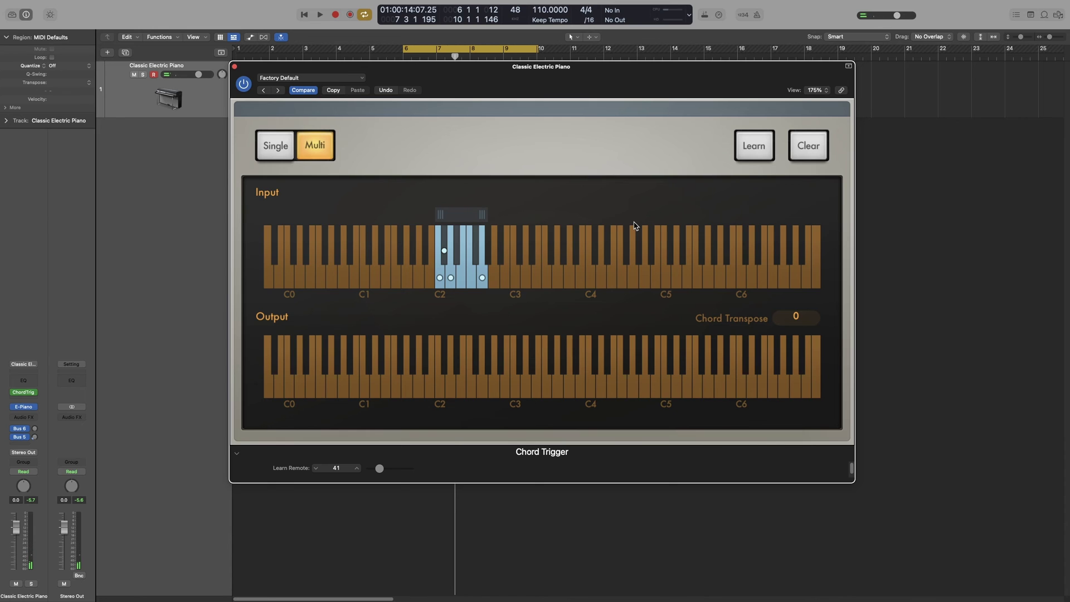
Step: Clear one trigger key's chord, then remove the rest with Clear All
left_click(823, 147)
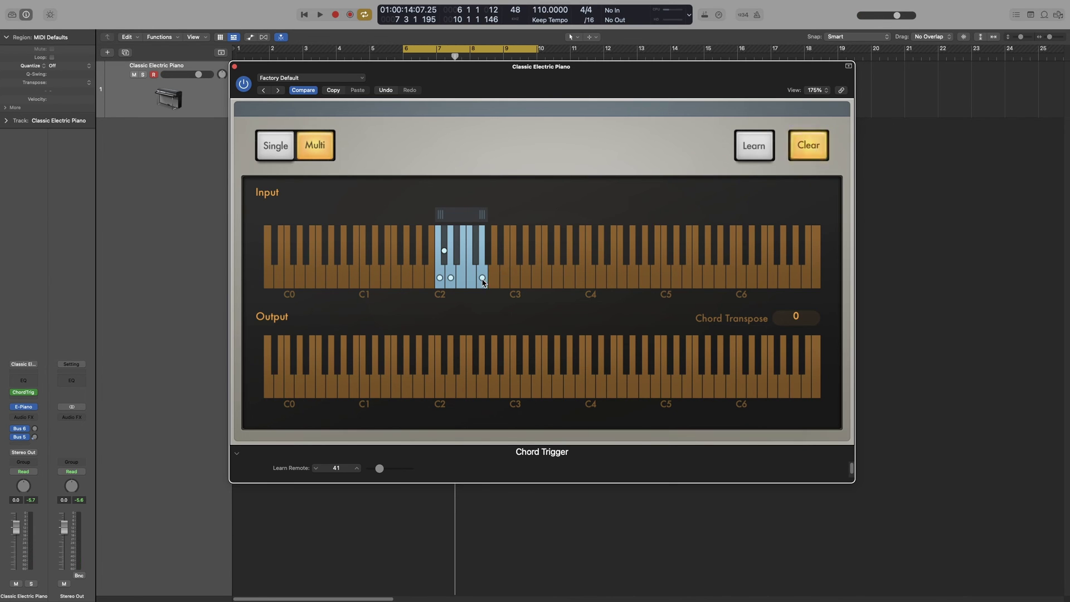
left_click(482, 279)
left_click(811, 147)
left_click(809, 154)
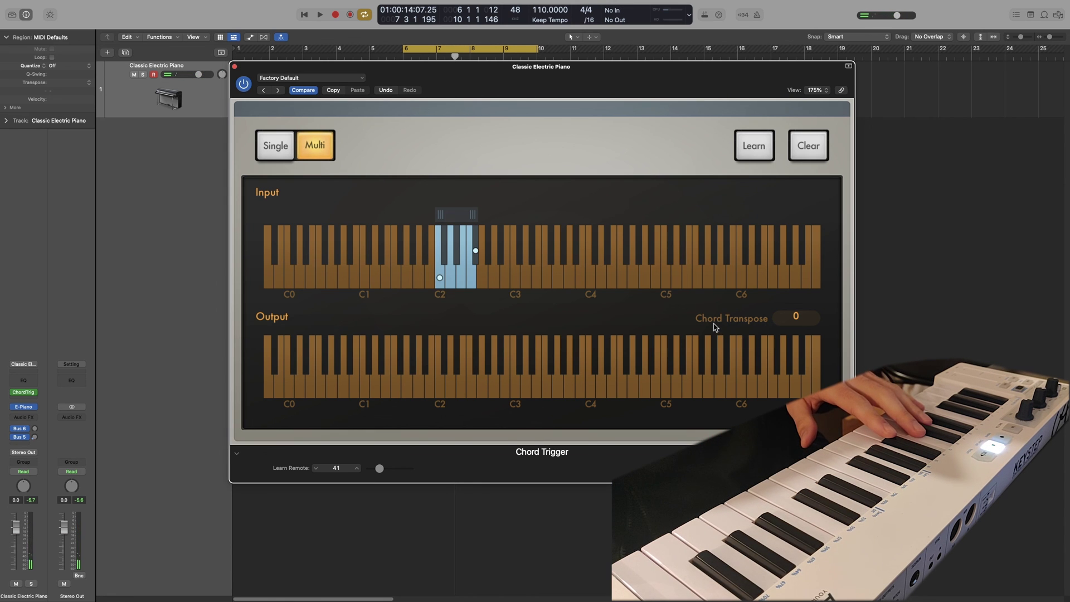
Step: Step Chord Transpose up to 12, shifting triggered chords up an octave
left_click(813, 318)
left_click(813, 318)
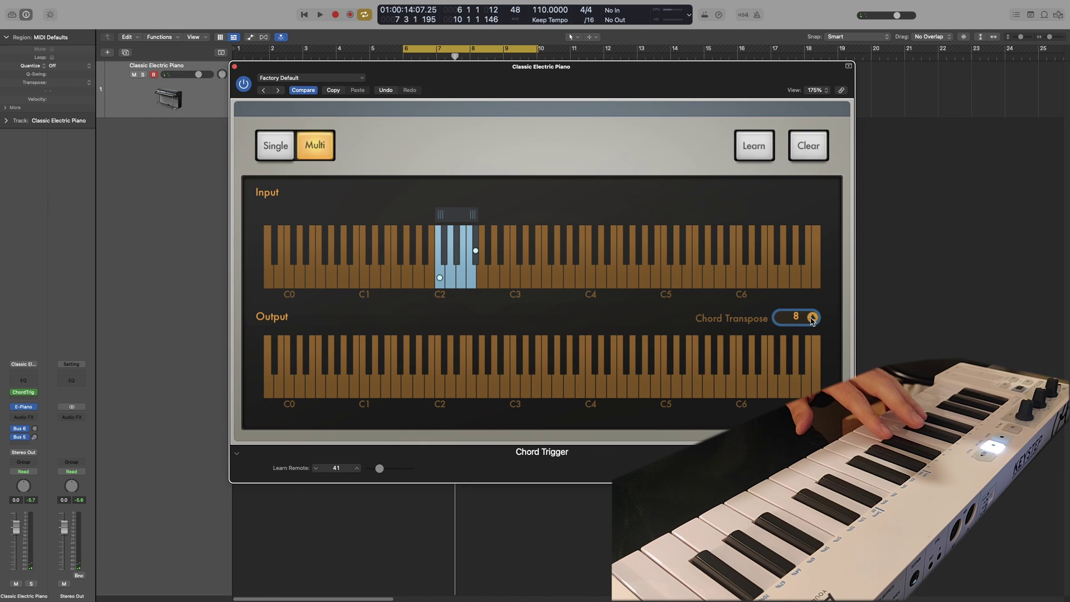
left_click(812, 318)
left_click(812, 317)
left_click(812, 318)
left_click(812, 318)
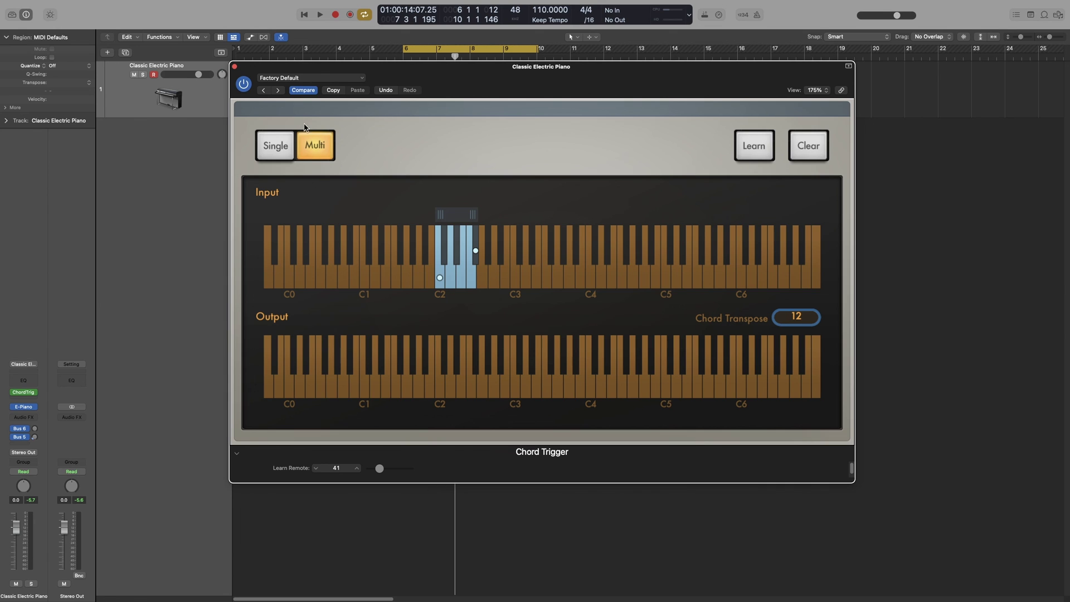
Step: Load the Multi > Keyboard Voicings > Jazz Ballad Left Hand preset
left_click(296, 81)
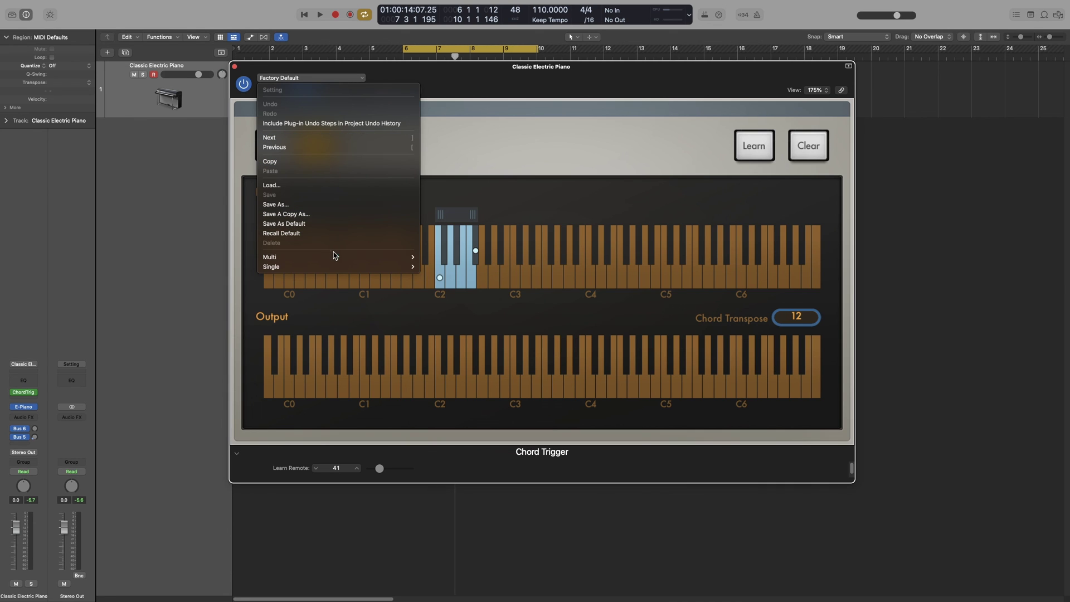
mouse_move(336, 258)
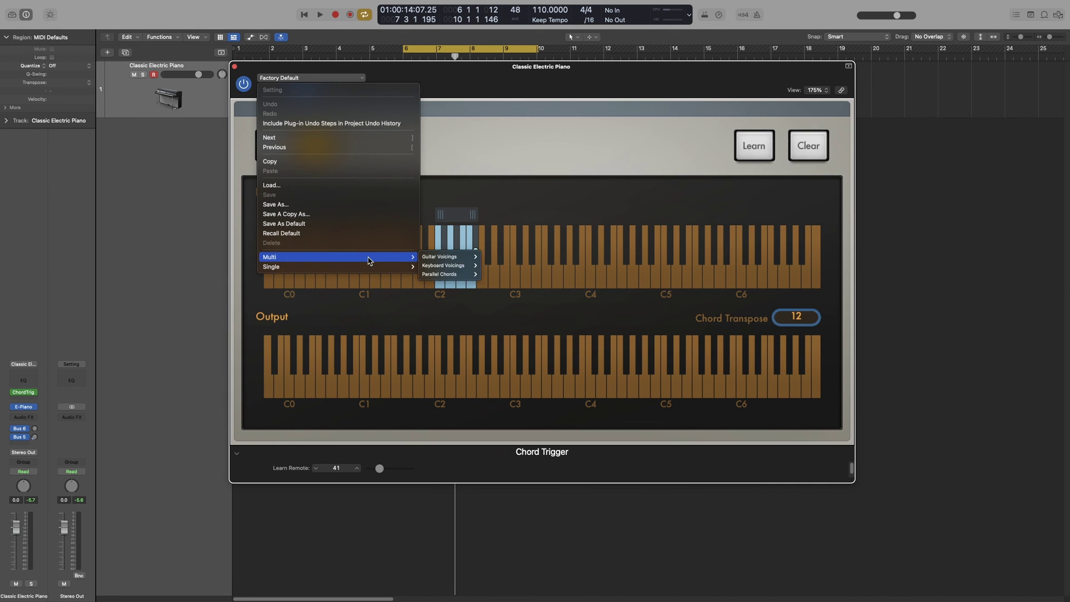
mouse_move(455, 266)
left_click(515, 300)
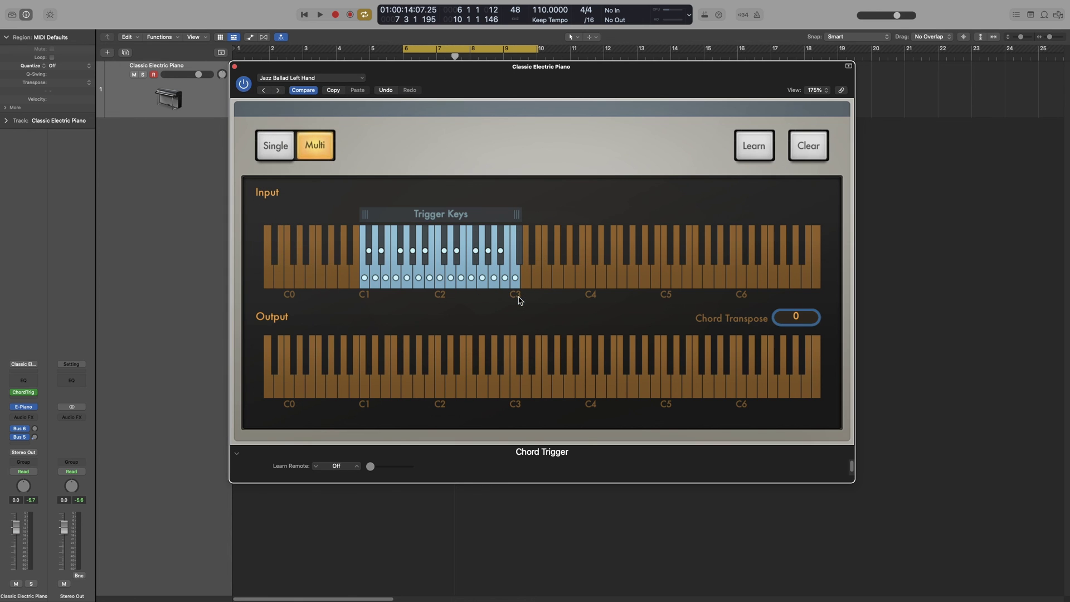